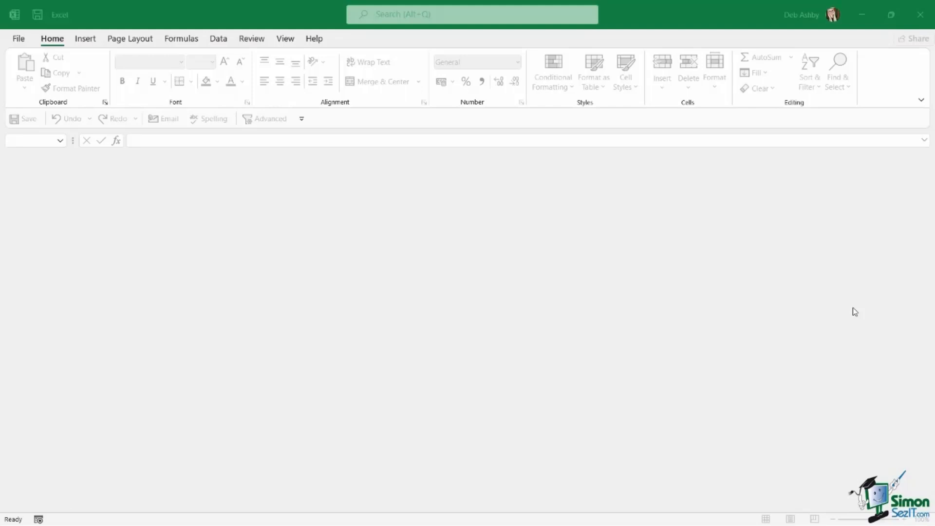
Create a new blank workbook and bring up its save dialog, dismissing it without saving
key("ctrl+n")
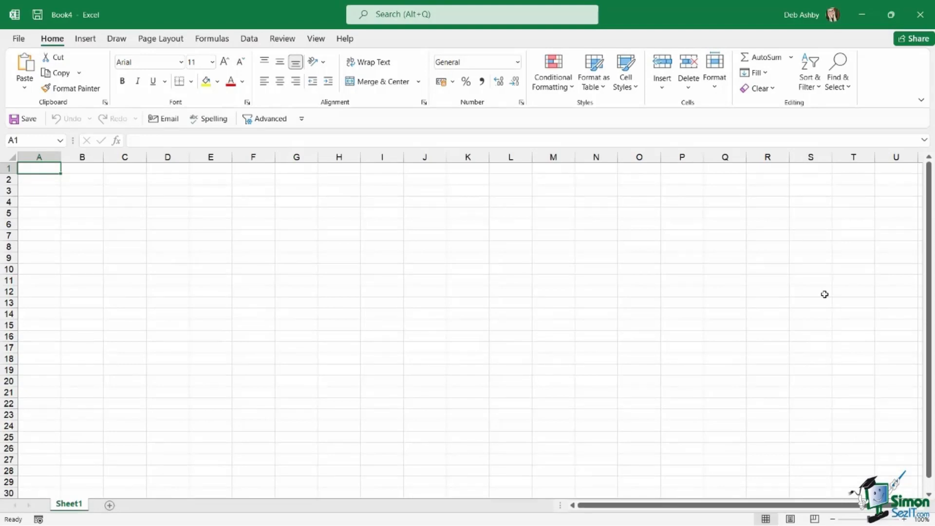
key("ctrl+s")
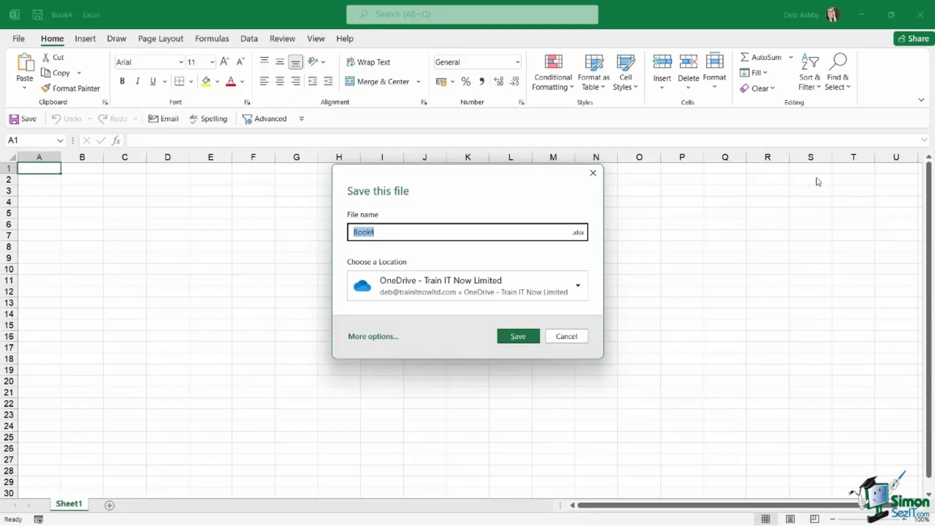
left_click(566, 336)
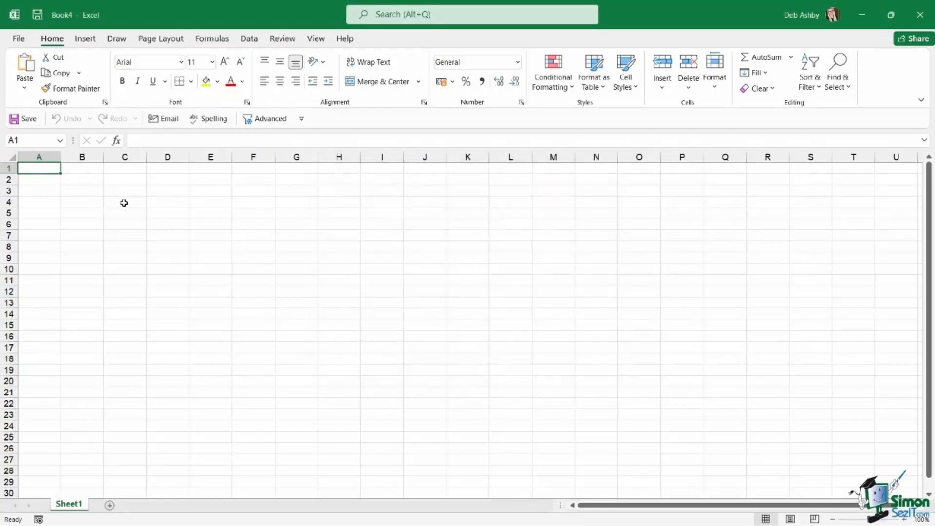
Enter 1000 in cell H7, keeping that cell selected
left_click(333, 238)
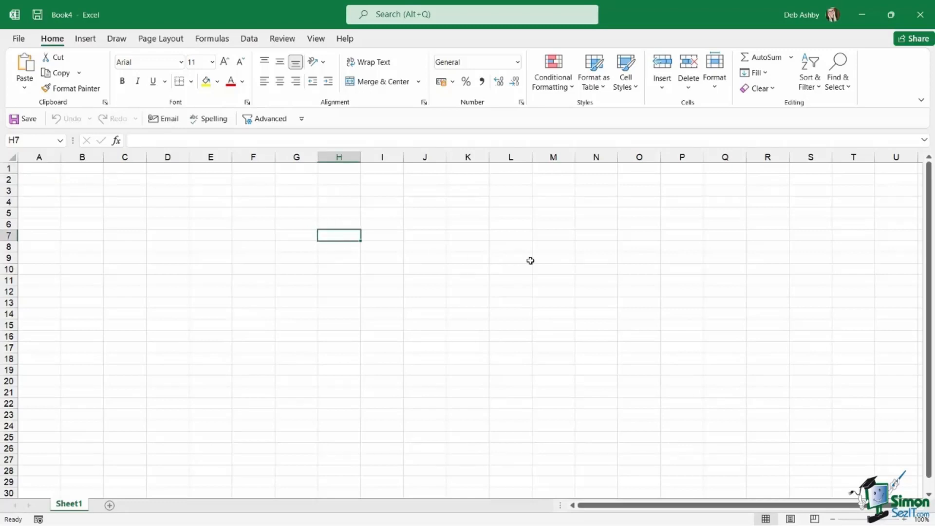
type("1000")
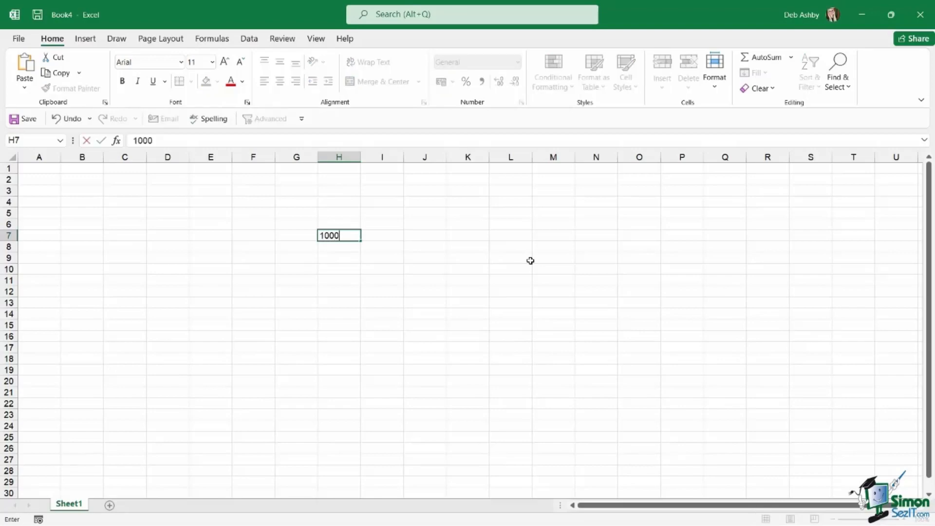
key("ctrl+Return")
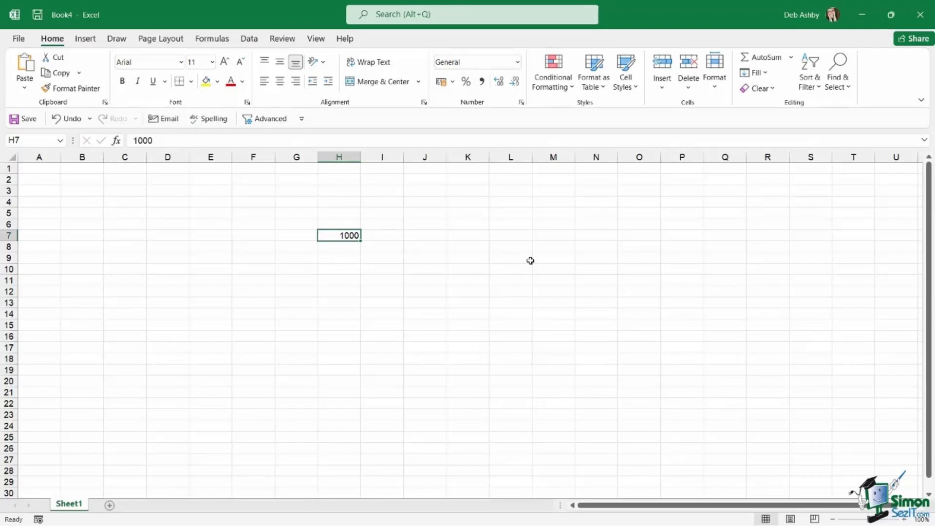
Format the number in cell H7 as bold, italic and underlined
key("ctrl+b")
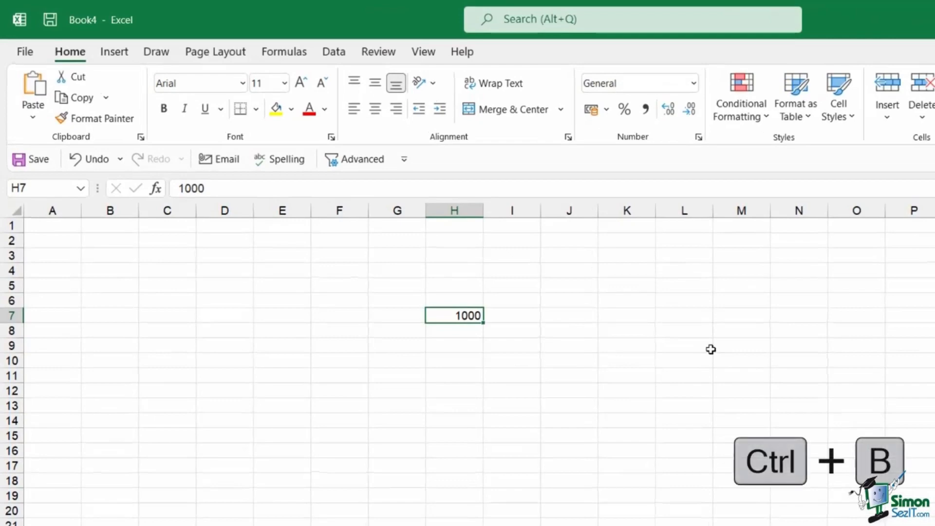
key("ctrl+b")
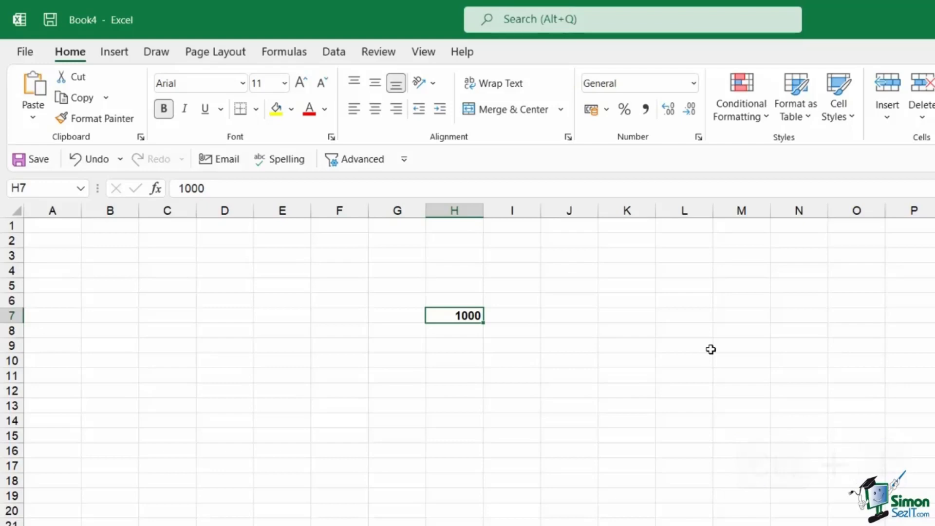
key("ctrl+i")
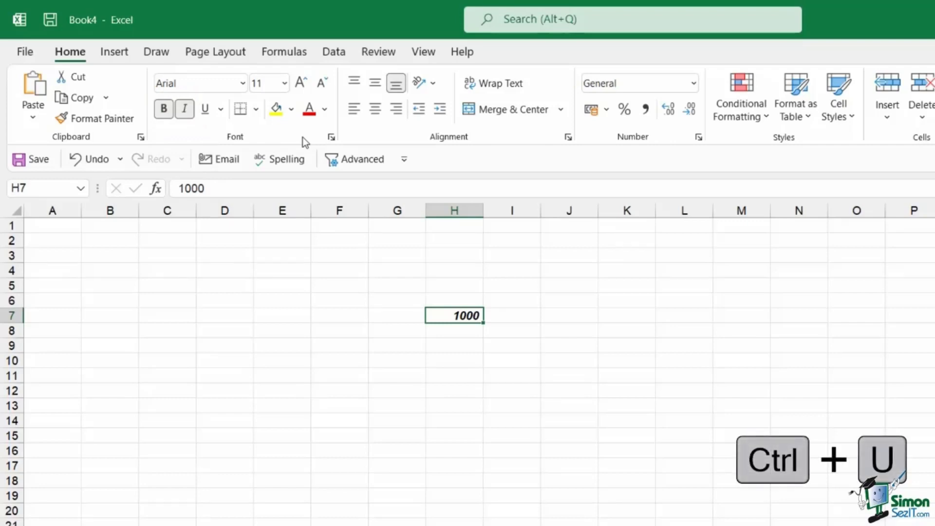
key("ctrl+u")
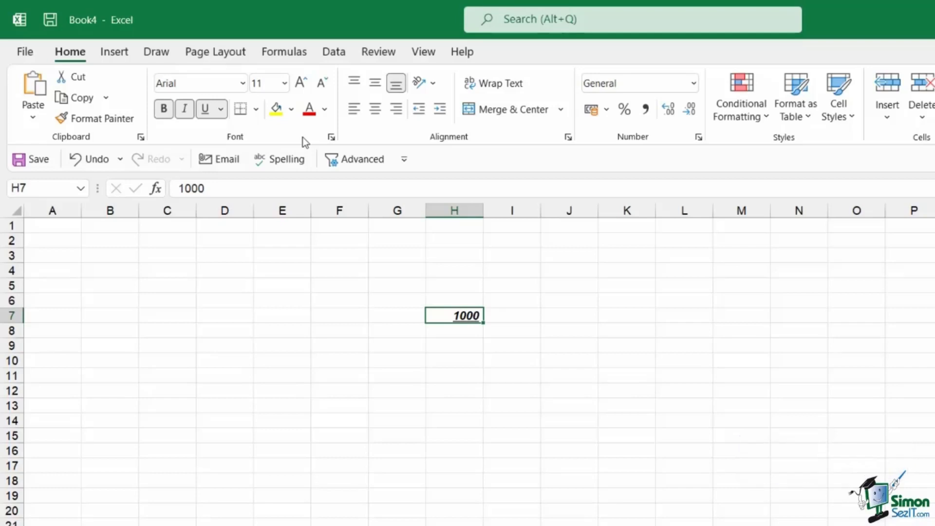
Undo the underline, italic and bold formatting on cell H7
key("ctrl+z")
key("ctrl+z")
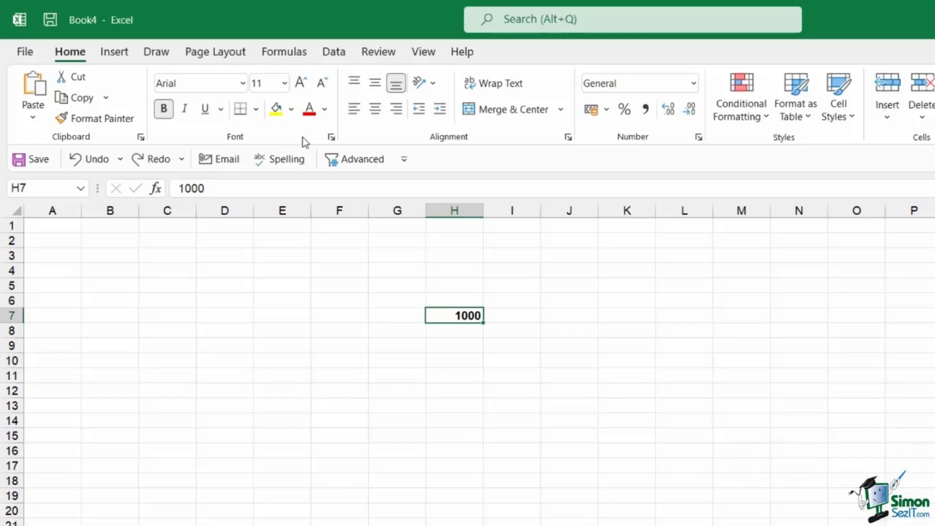
key("ctrl+z")
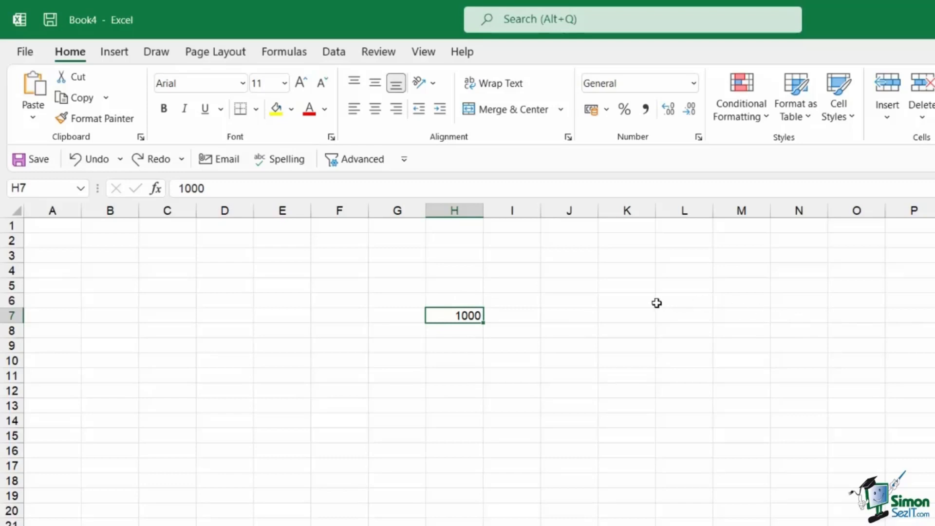
Cut the value from cell H7, review the clipboard contents, and paste the value into cell O7
key("ctrl+x")
left_click(142, 138)
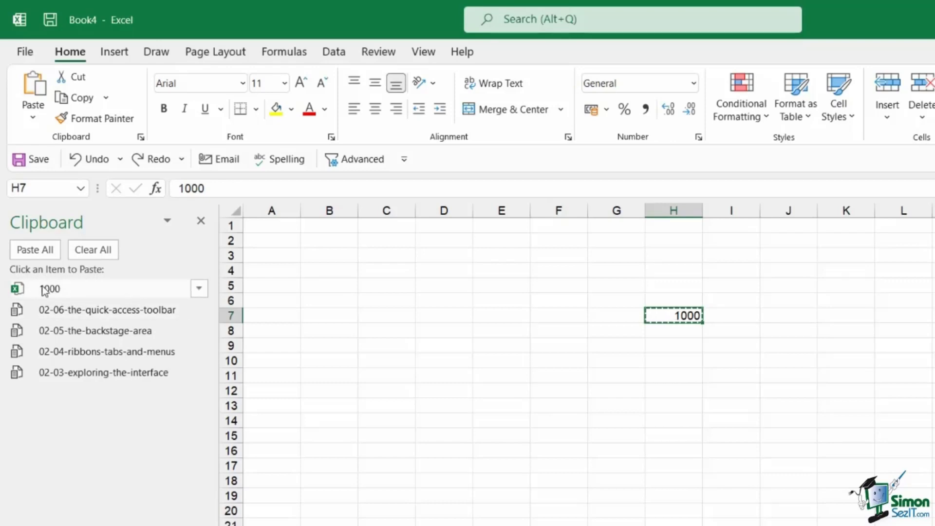
left_click(200, 221)
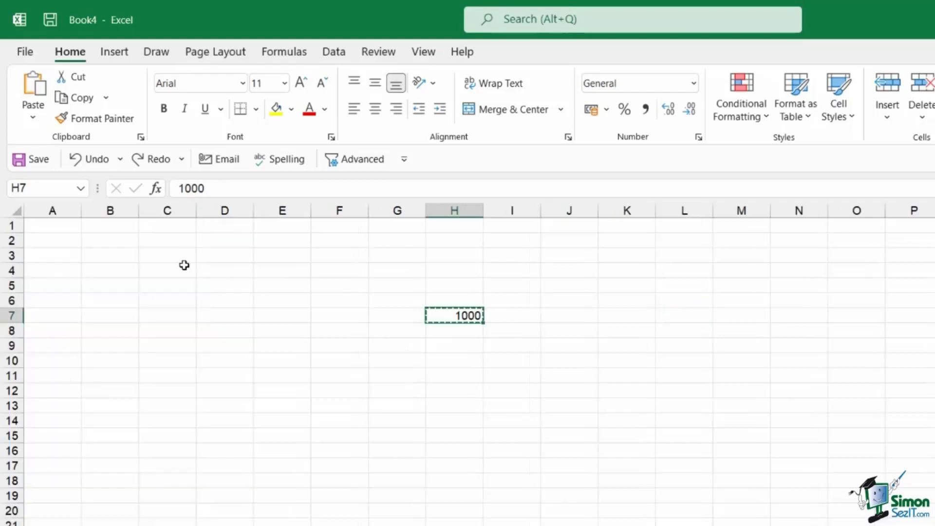
left_click(849, 317)
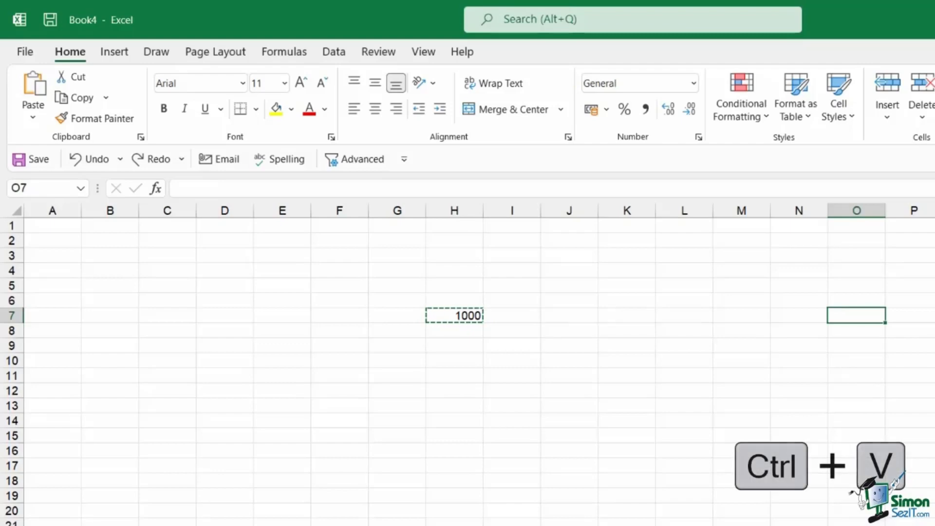
key("ctrl+v")
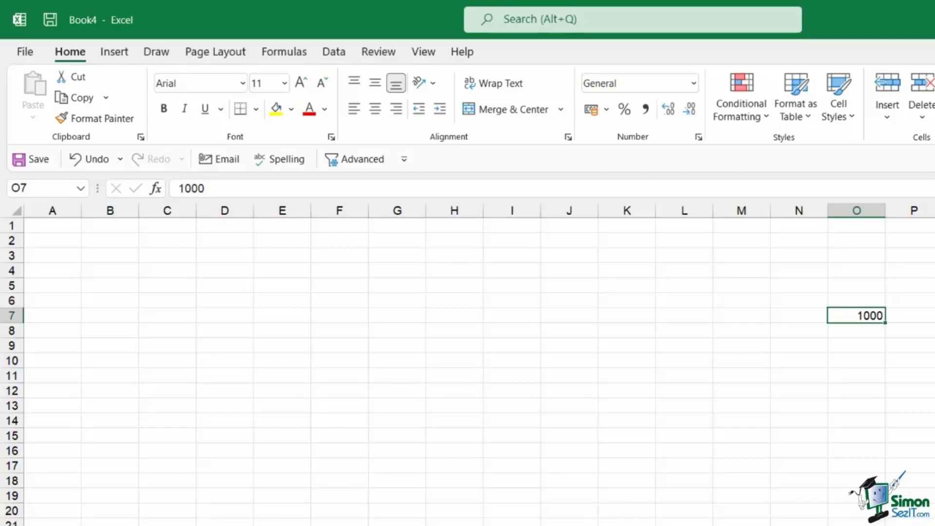
Copy the value from cell O7 into cell F6 and end the copy mode
key("ctrl+c")
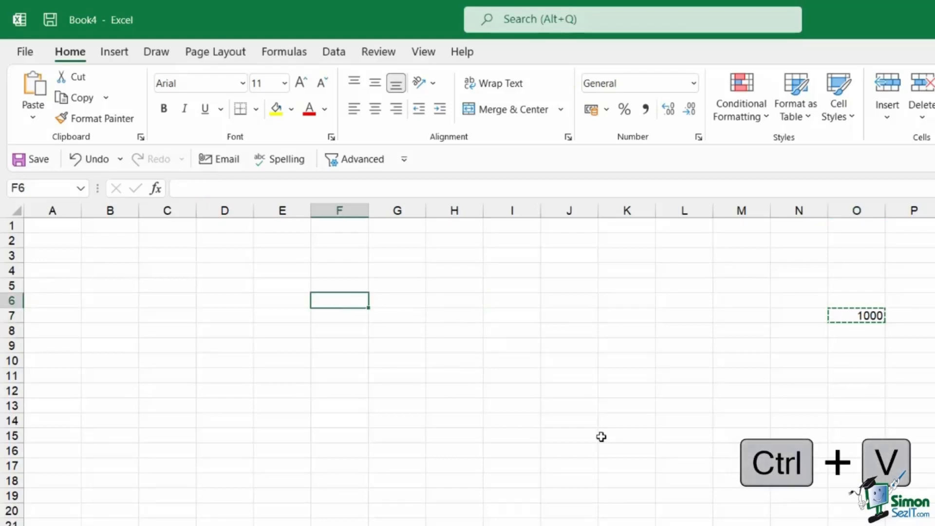
key("ctrl+v")
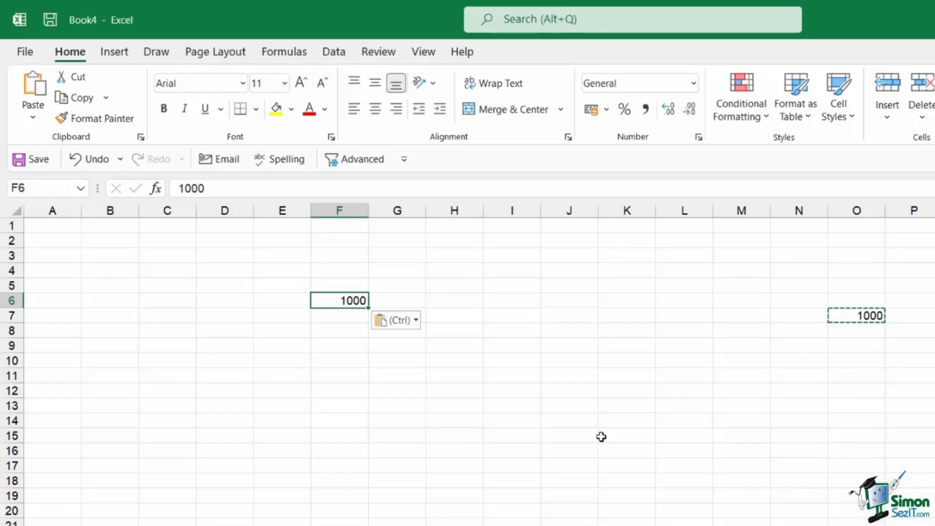
key("Escape")
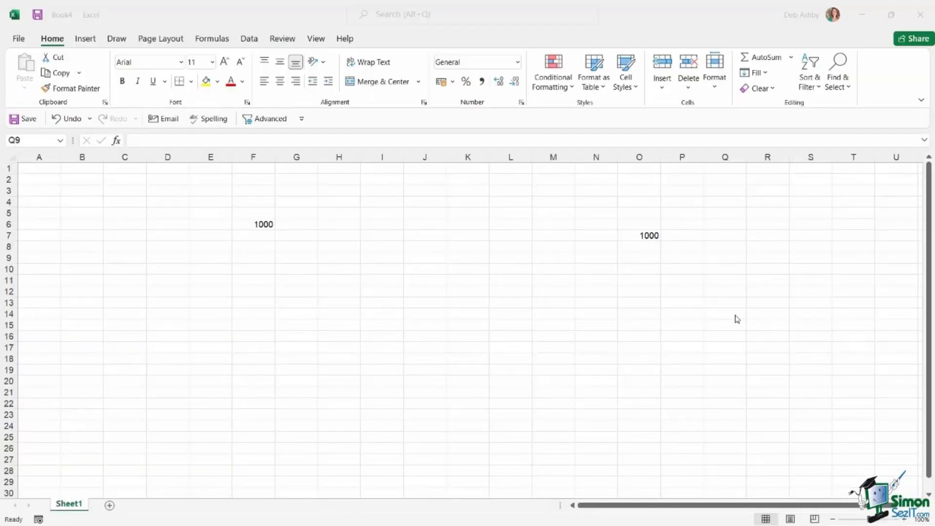
Open the recent workbook Sample_Store_Sales.xlsx
left_click(597, 293)
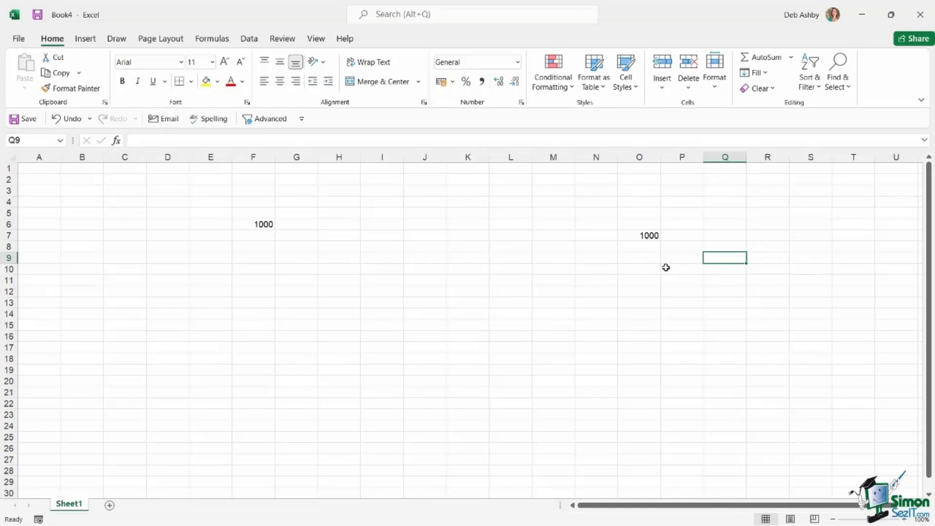
key("ctrl+o")
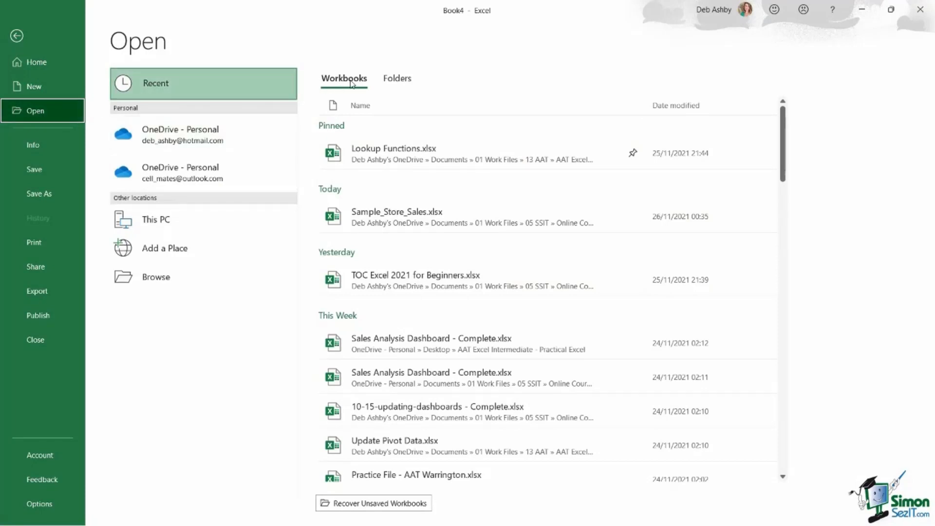
left_click(490, 222)
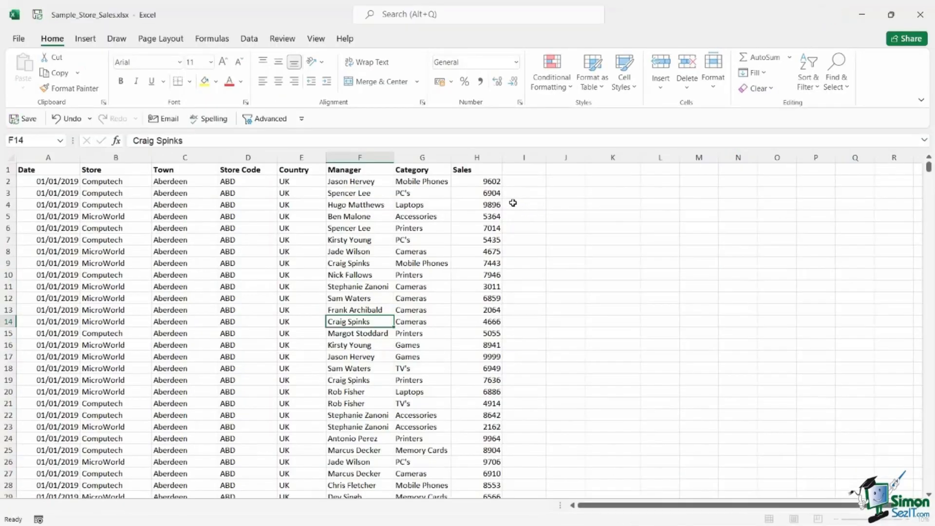
Starting at cell A1 of Store_Data, jump to the last data row and back, and to the last column and back
left_click(265, 217)
left_click(303, 228)
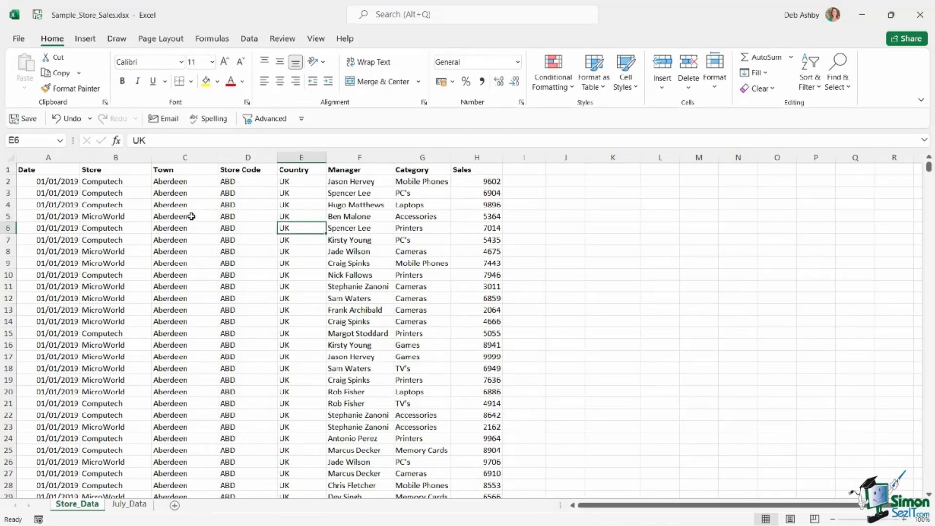
left_click(55, 171)
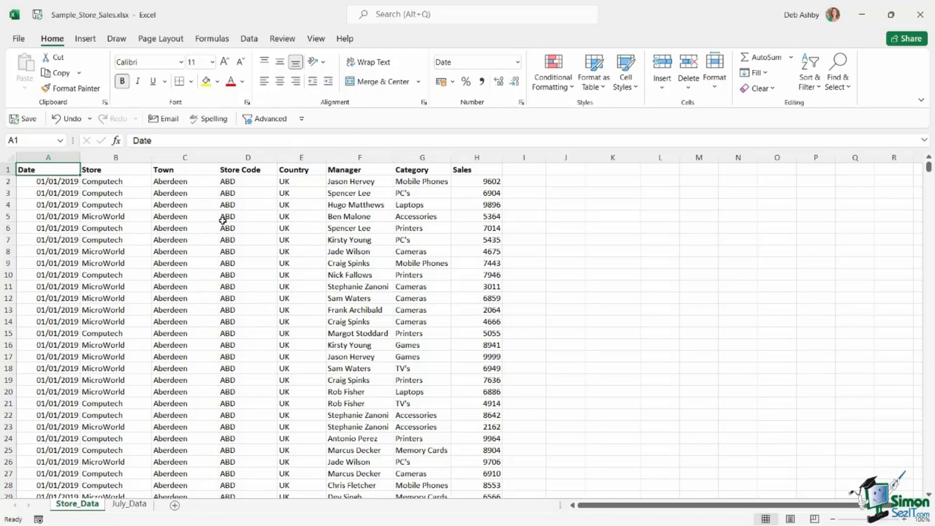
key("ctrl+Down")
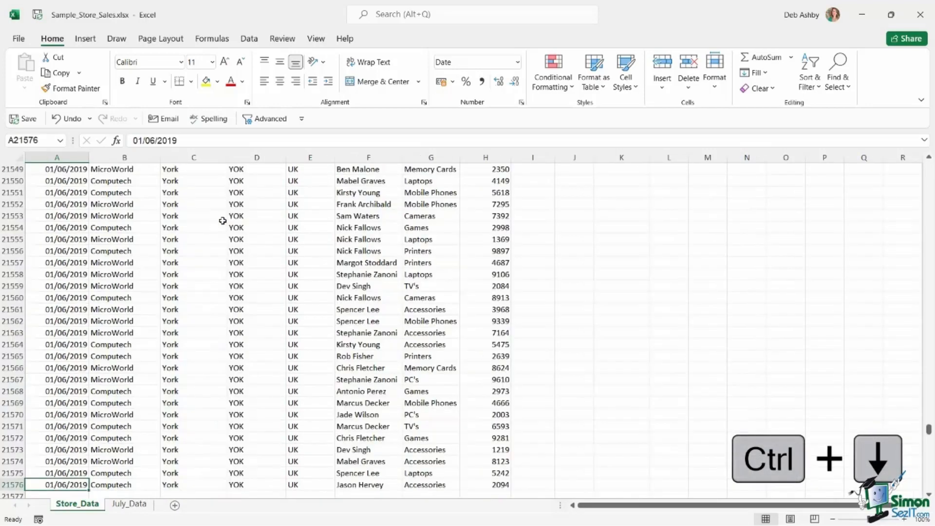
scroll(331, 277, "down", 2)
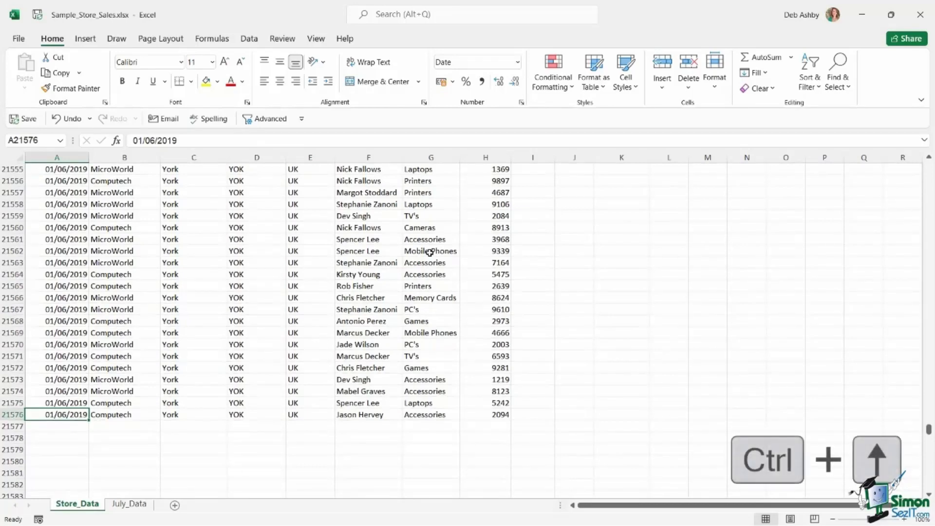
key("ctrl+Up")
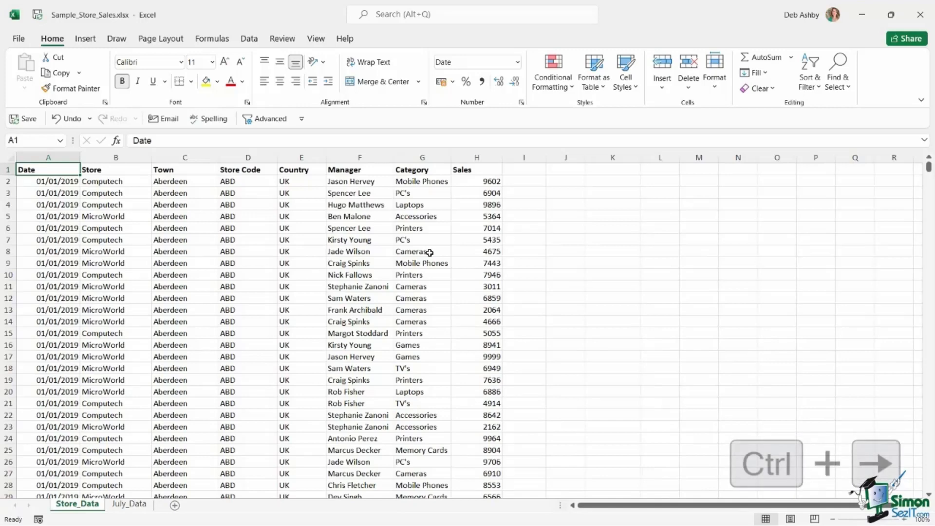
key("ctrl+Right")
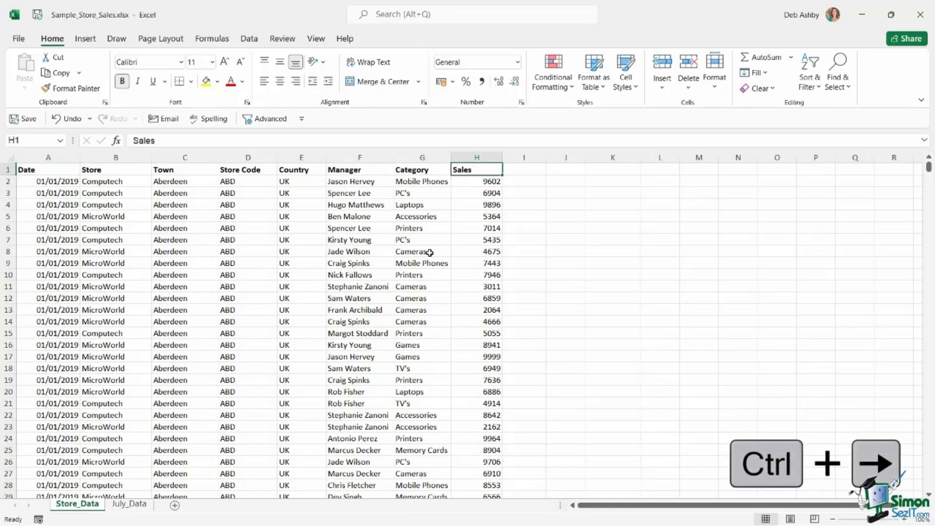
key("ctrl+Left")
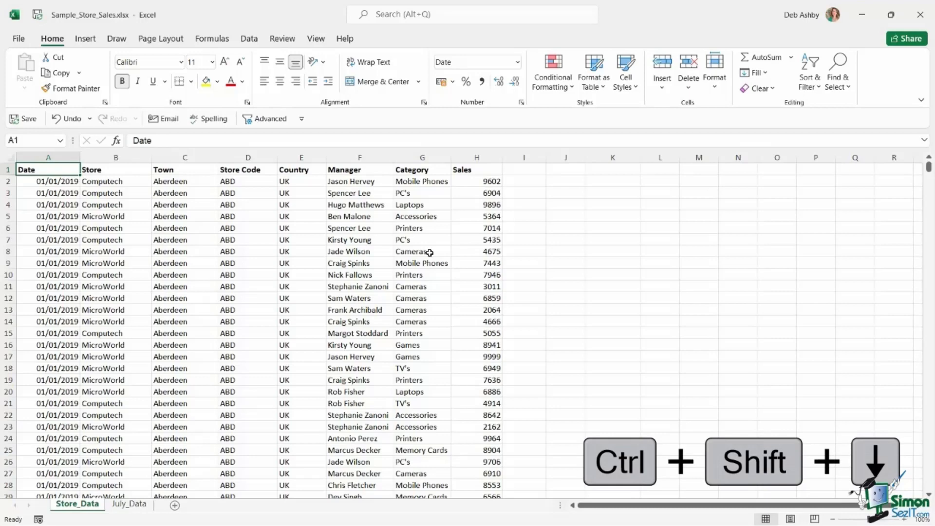
Extend the selection from A1 to the last row and last column of the data, clear it, and return to the header row
key("ctrl+shift+Down")
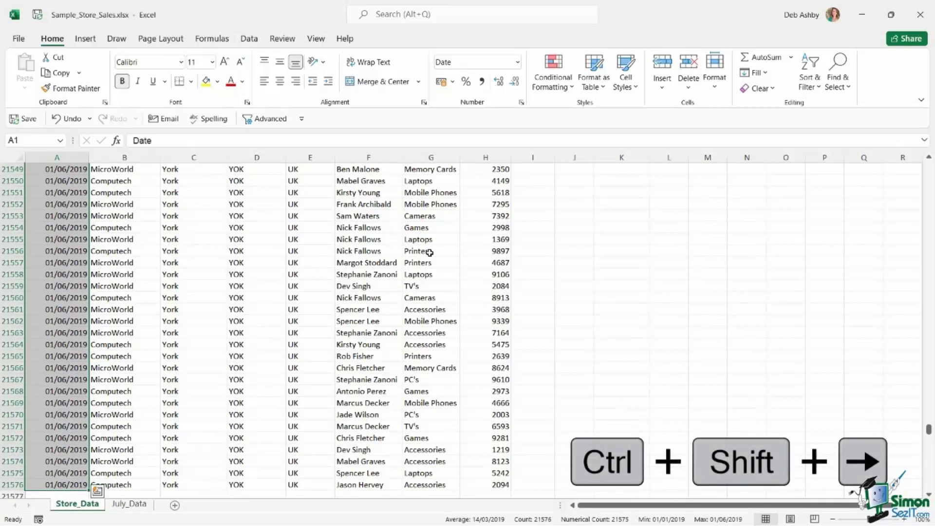
key("ctrl+shift+Right")
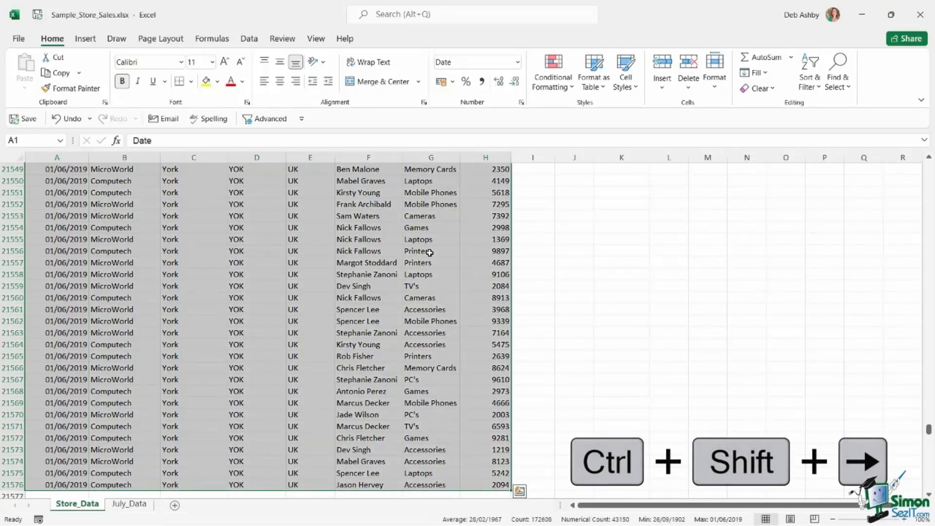
left_click(312, 267)
key("ctrl+Up")
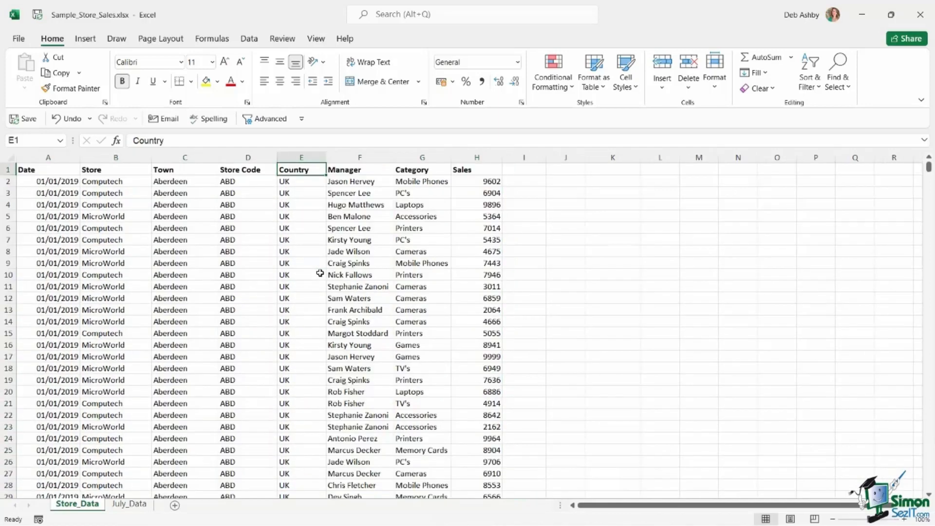
Select the entire store data range from cell D8, and clear the selection by choosing cell C10
left_click(259, 250)
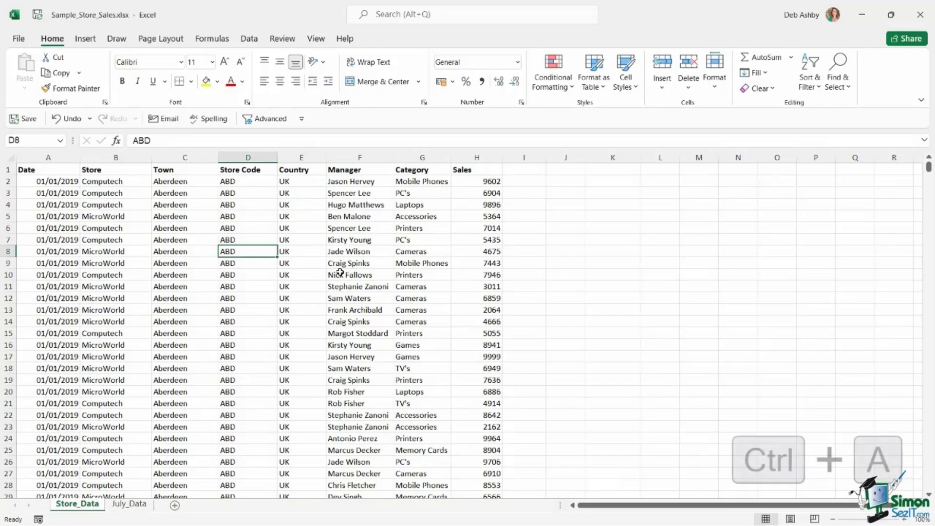
key("ctrl+a")
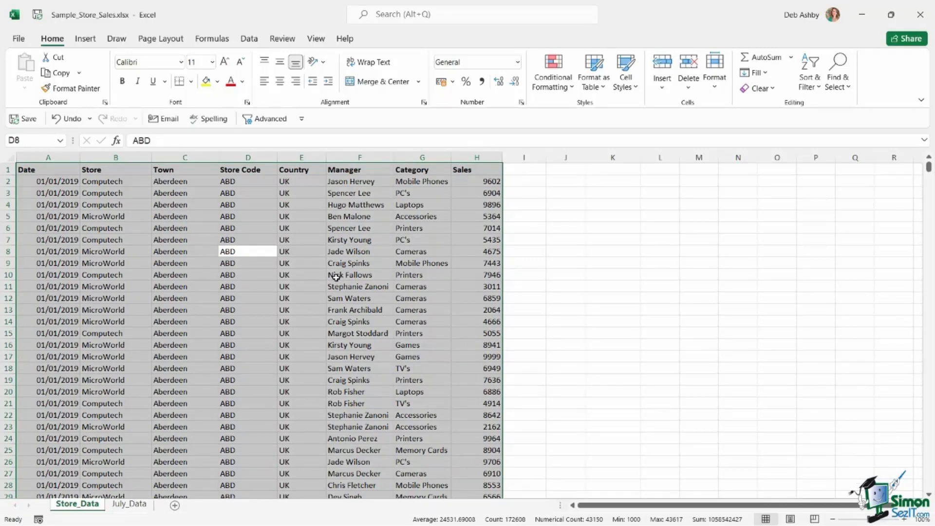
left_click(171, 275)
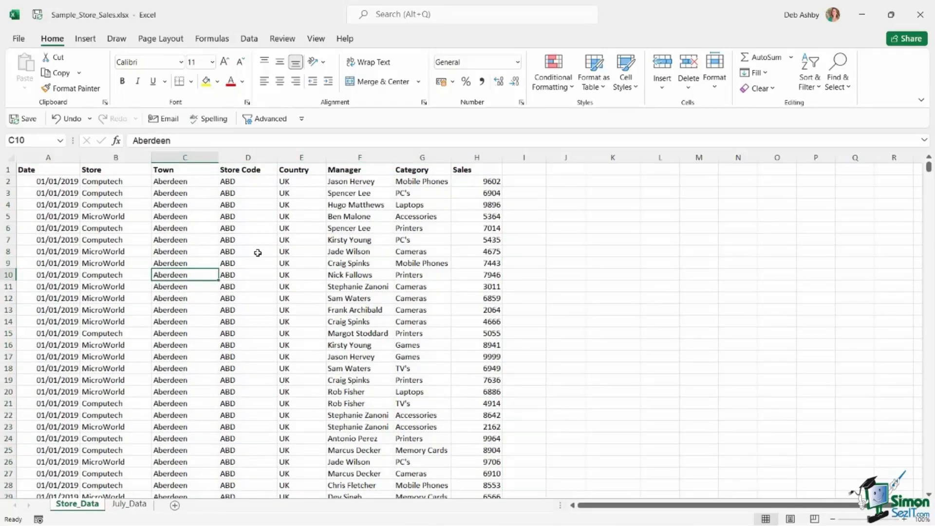
Select the store data range from C10, select the whole worksheet from empty cell N7, and clear the selection by choosing L9
key("ctrl+a")
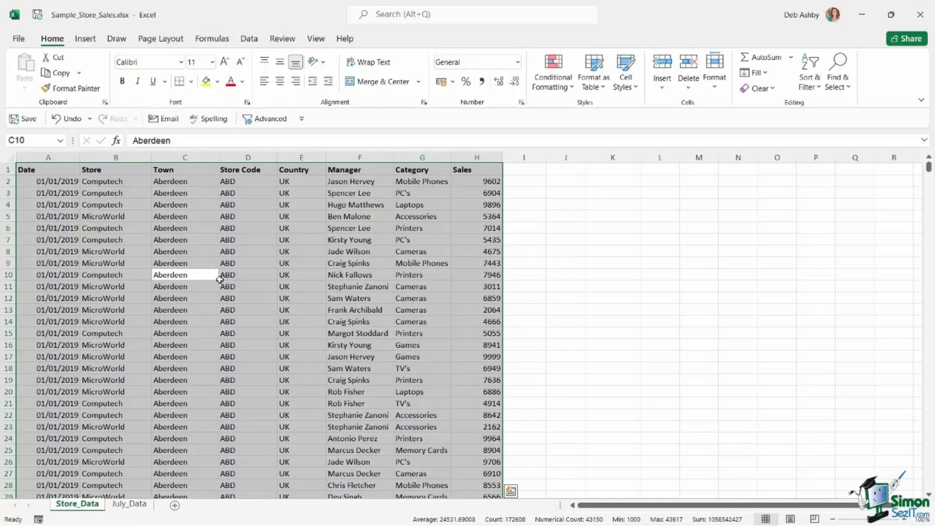
left_click(737, 242)
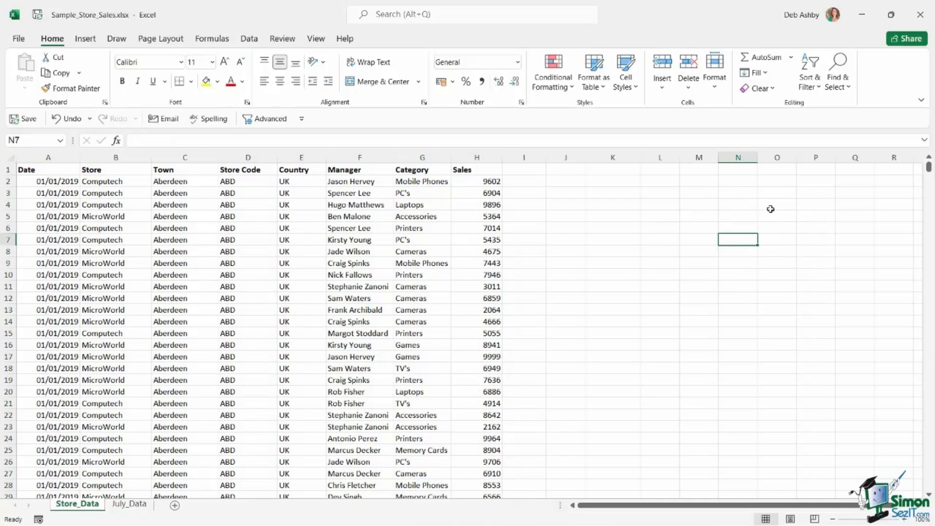
key("ctrl+a")
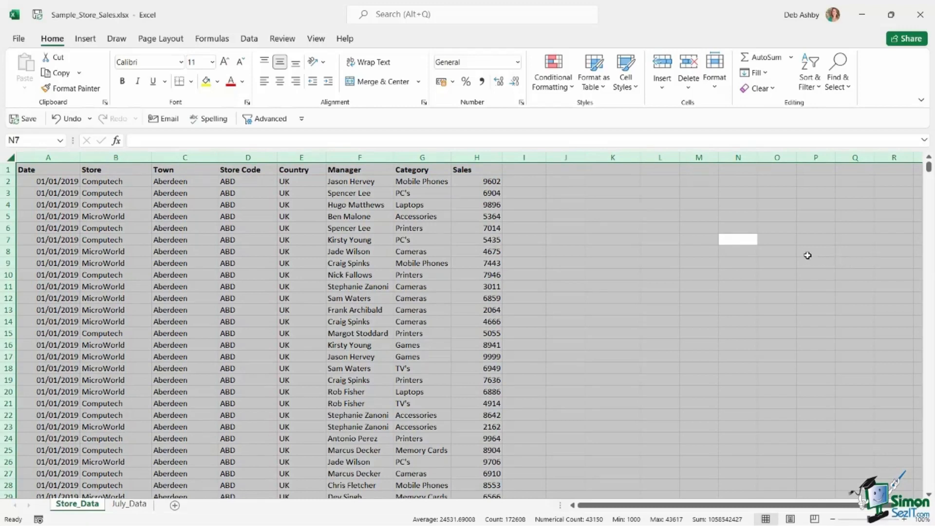
left_click(660, 262)
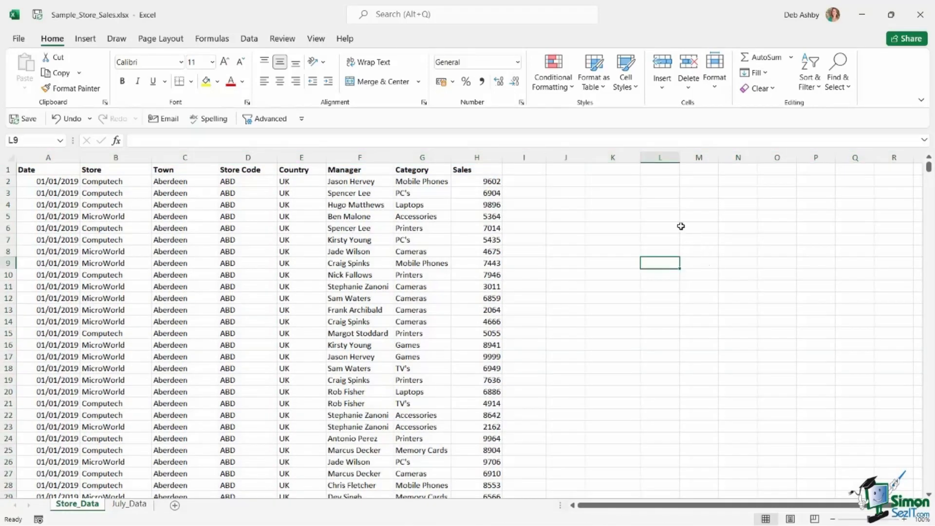
Collapse and restore the ribbon, and view the print settings before returning to the worksheet
key("ctrl+F1")
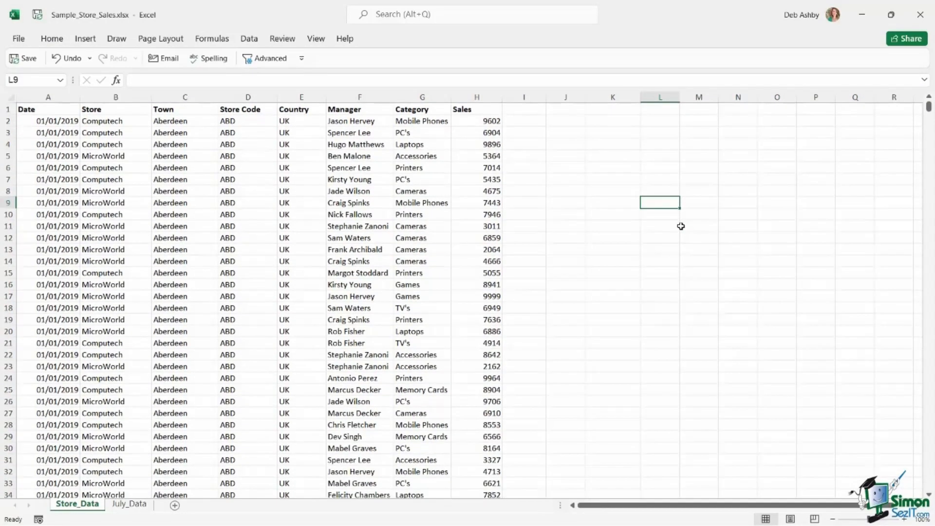
key("ctrl+F1")
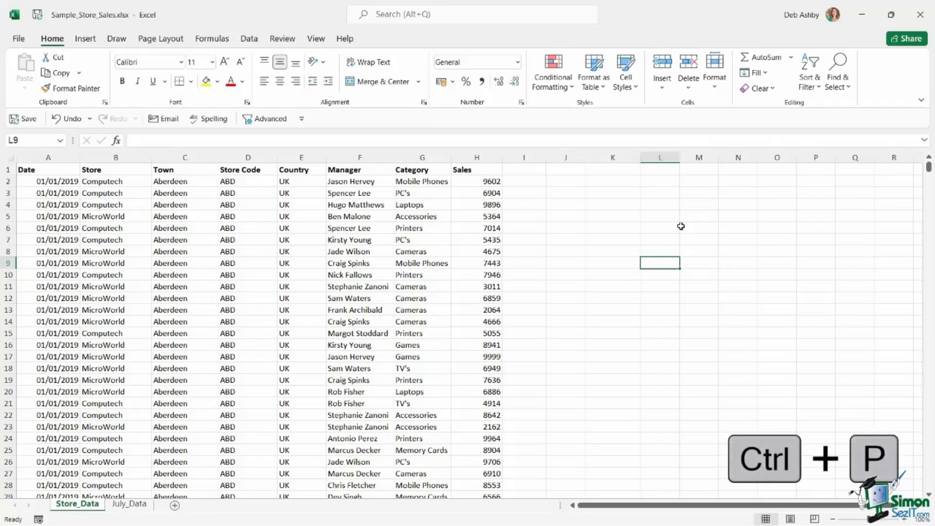
key("ctrl+p")
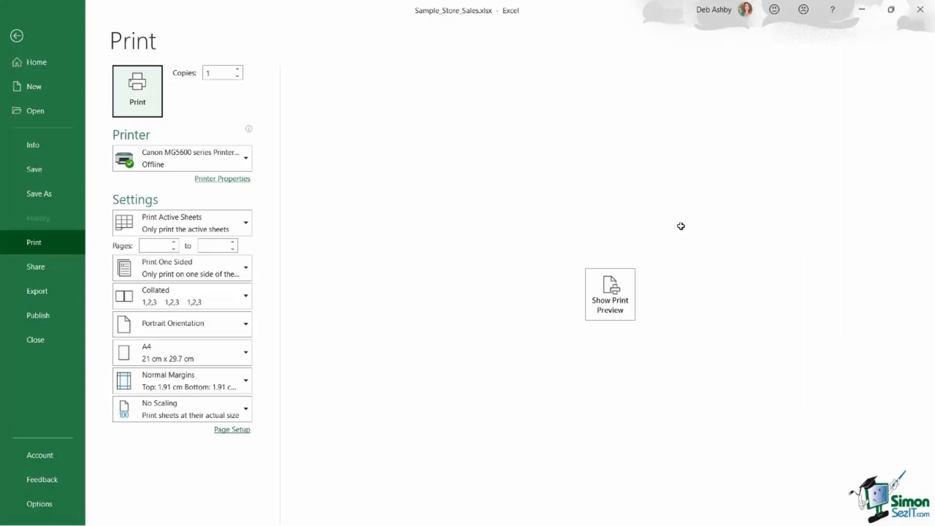
key("Escape")
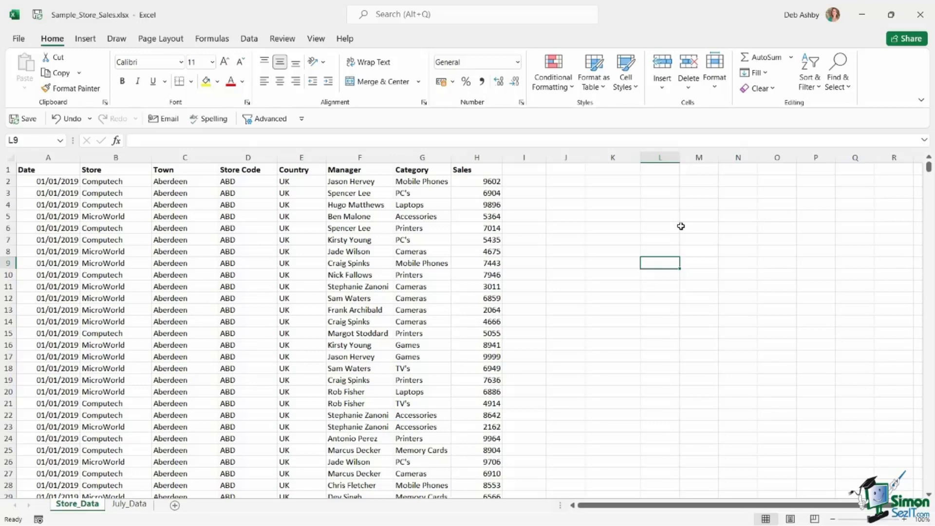
Insert a default-size 2.54 by 2.54 cm rectangle shape on the Store_Data sheet
key("alt")
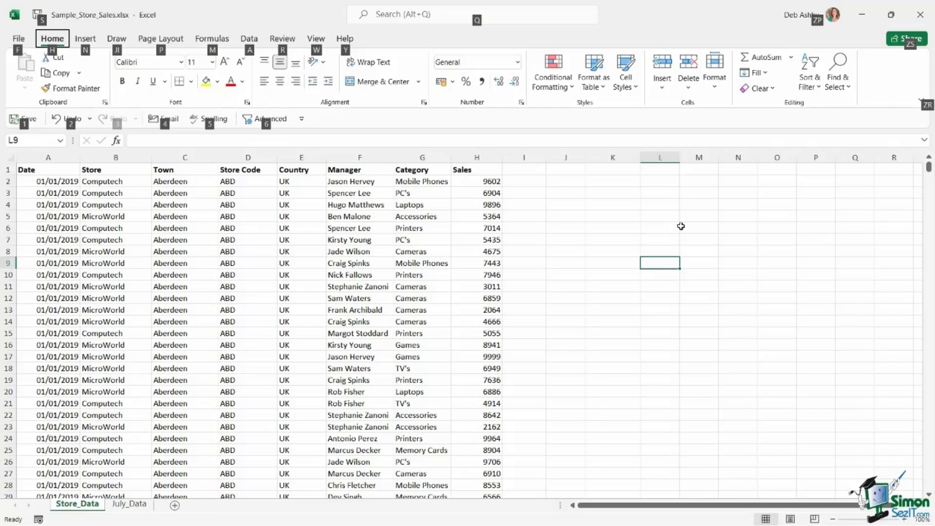
key("n")
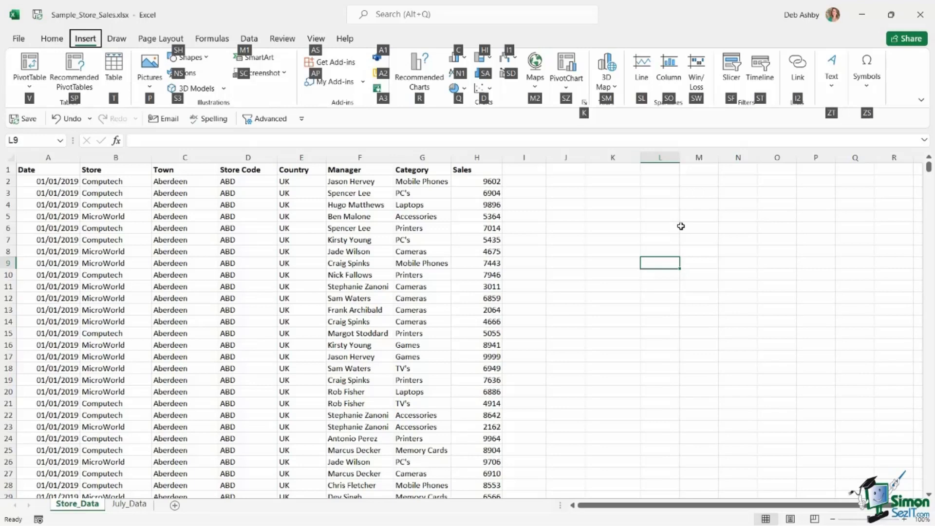
key("s")
key("h")
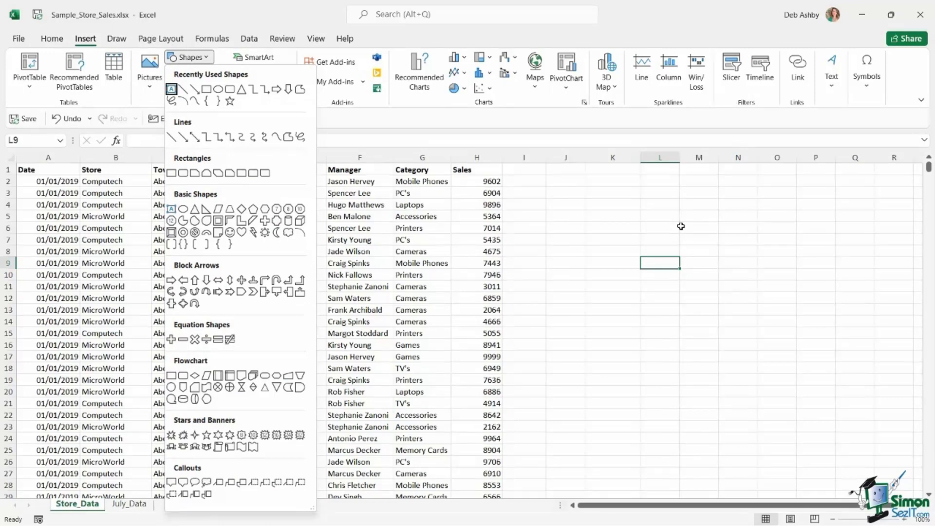
key("Down")
key("Down")
key("Down")
key("Right")
key("Right")
key("Left")
key("Left")
key("ctrl+Return")
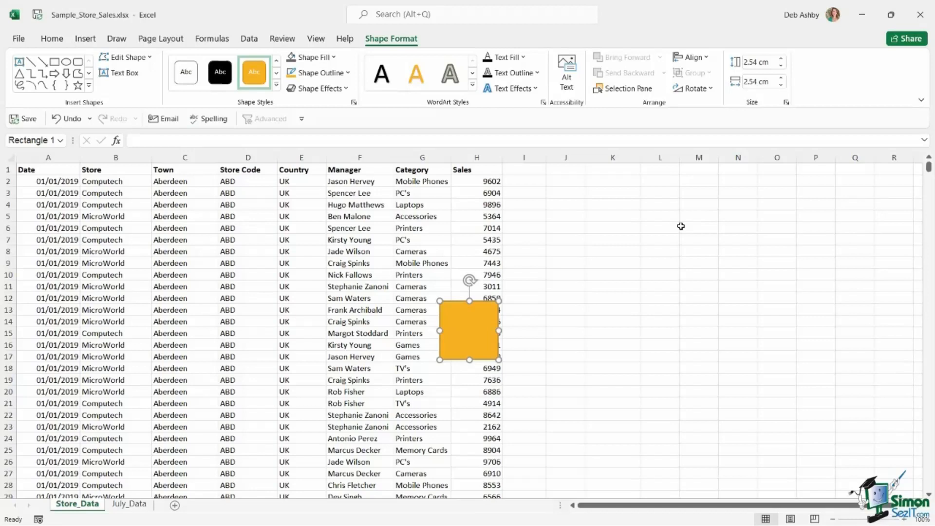
Move the rectangle horizontally off the Sales column to the empty area around columns J and K, beside rows 13 to 17
key("ctrl+Right")
key("Right")
key("Right")
key("Right")
key("Right")
key("Right")
key("Right")
key("Right")
key("Right")
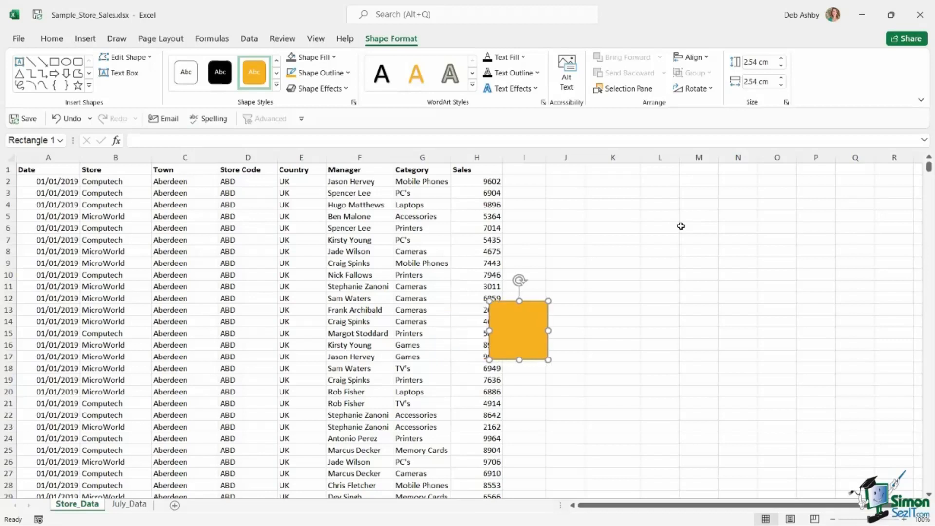
key("Right")
key("Right")
key("Right")
key("Right")
key("Right")
key("Right")
key("Right")
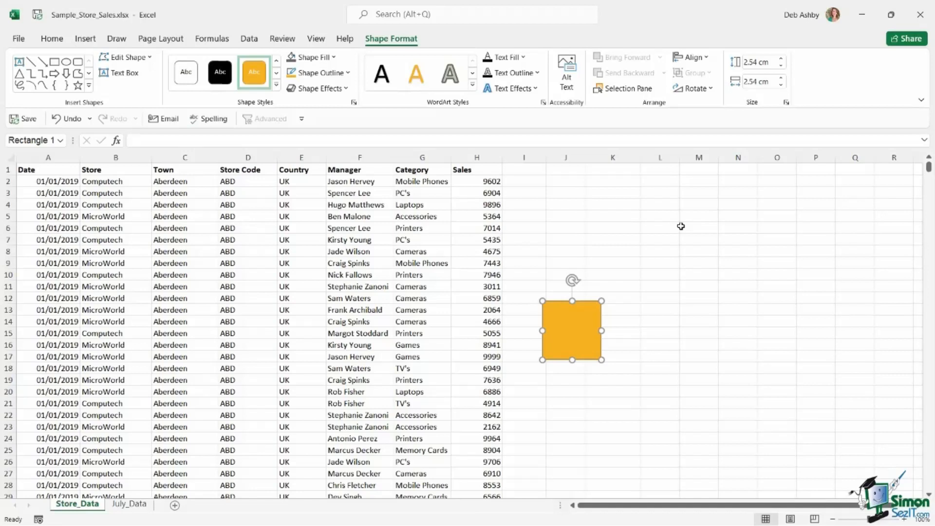
Show and hide the ribbon key tips, and delete the rectangle shape from the sheet
key("alt")
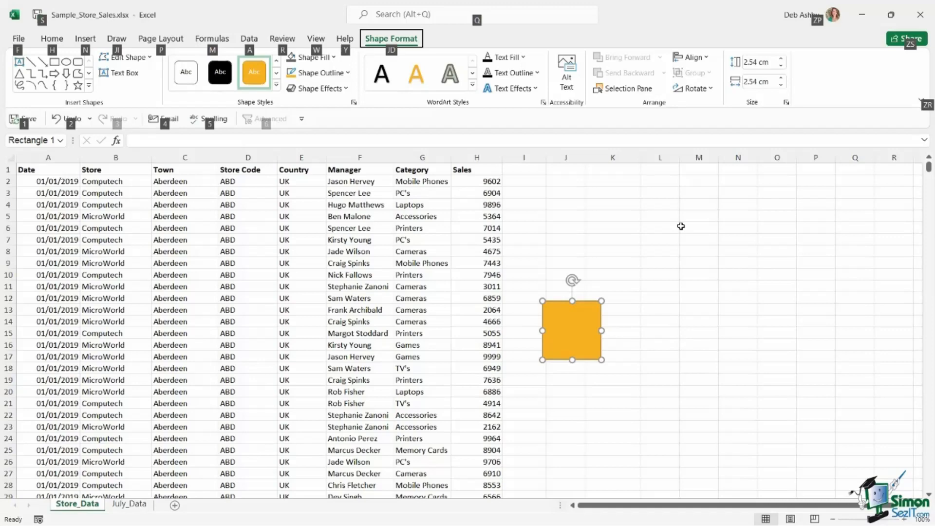
key("alt")
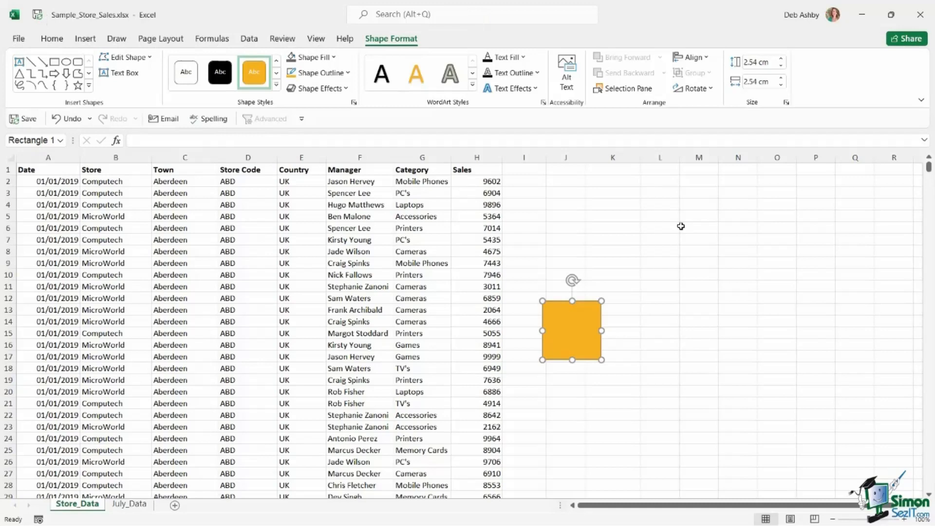
key("Delete")
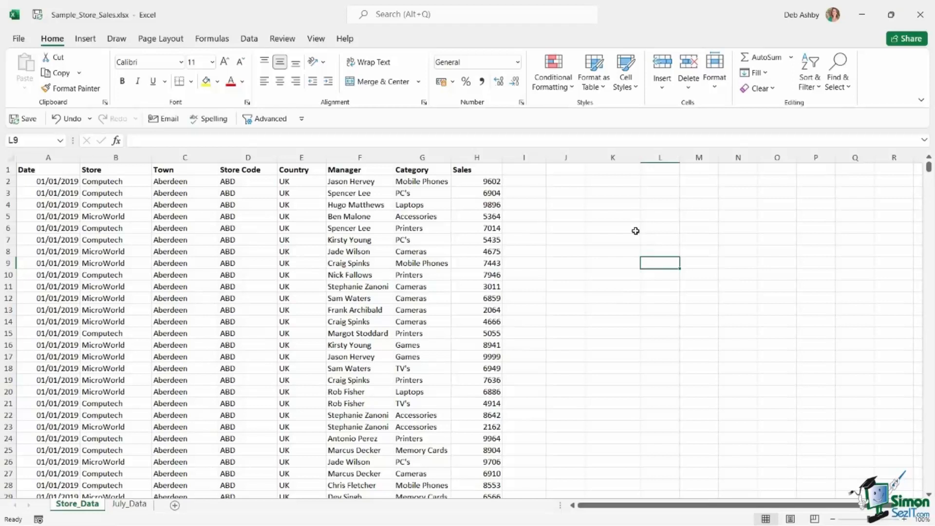
Search the help for "keyboard shortcuts" and open the article Keyboard shortcuts in Excel
key("F1")
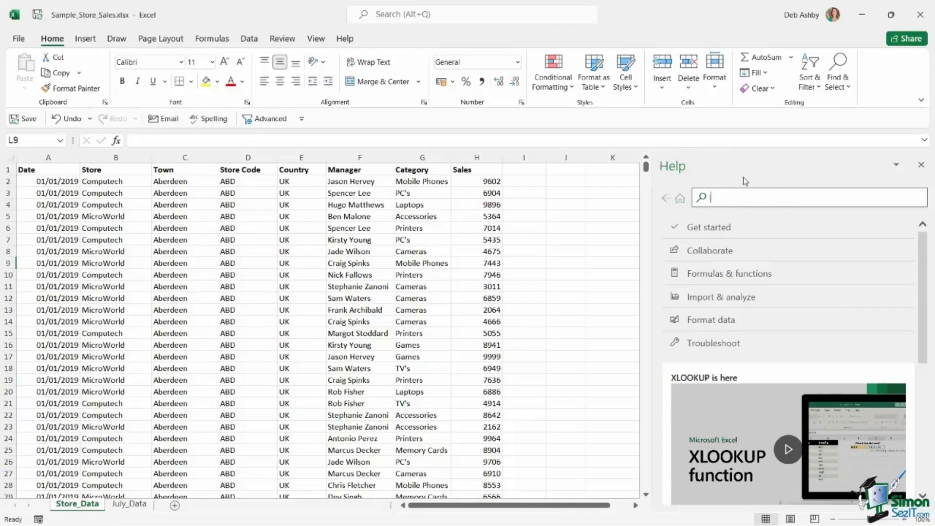
type("keyboard shortcuts")
key("Return")
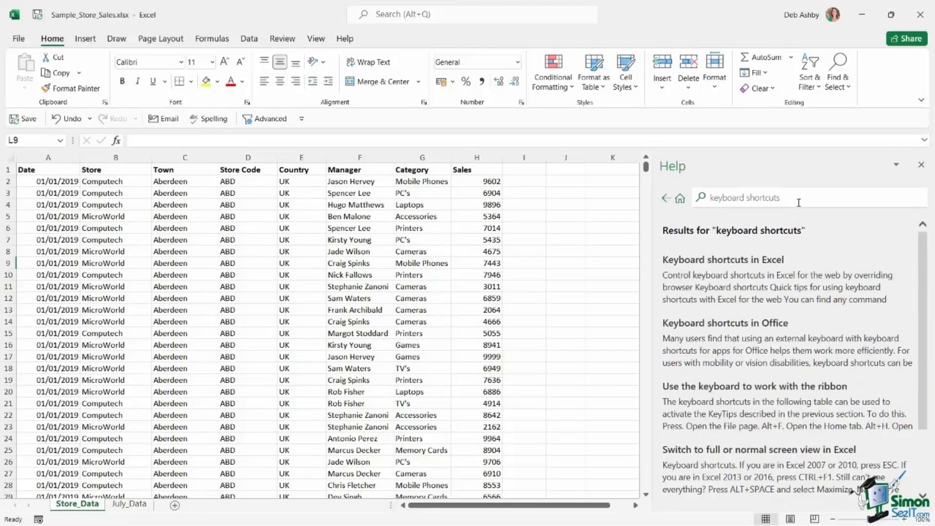
left_click(713, 261)
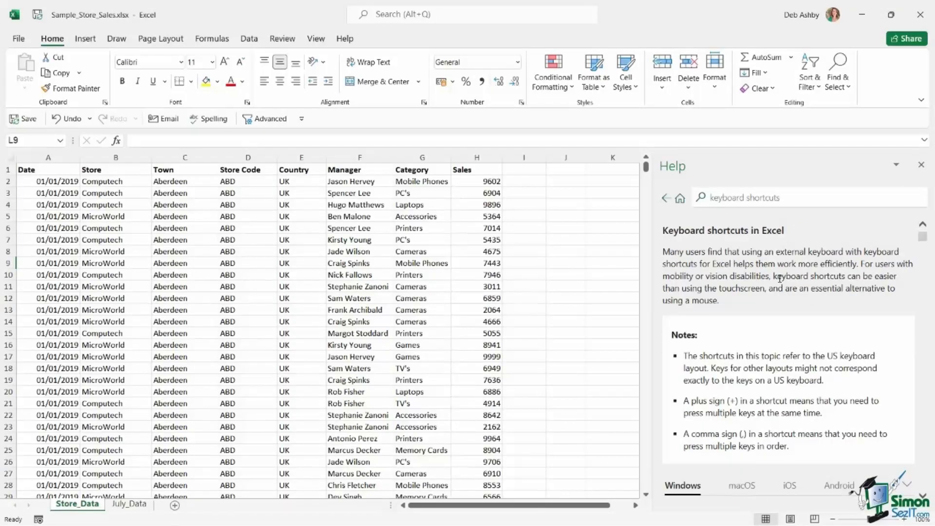
Examine the article's table of frequently used shortcuts, close the help, and select cell M6
scroll(804, 283, "down", 5)
scroll(804, 283, "down", 5)
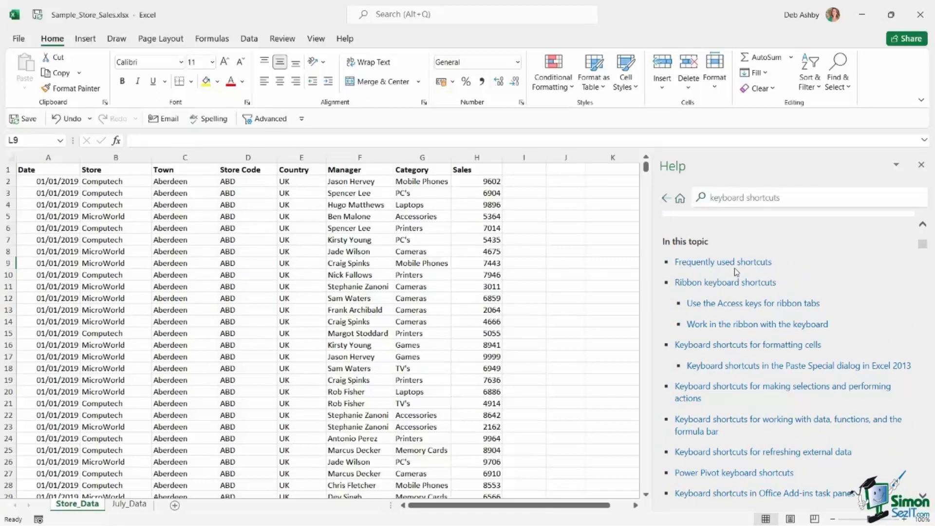
left_click(714, 264)
scroll(812, 315, "down", 1)
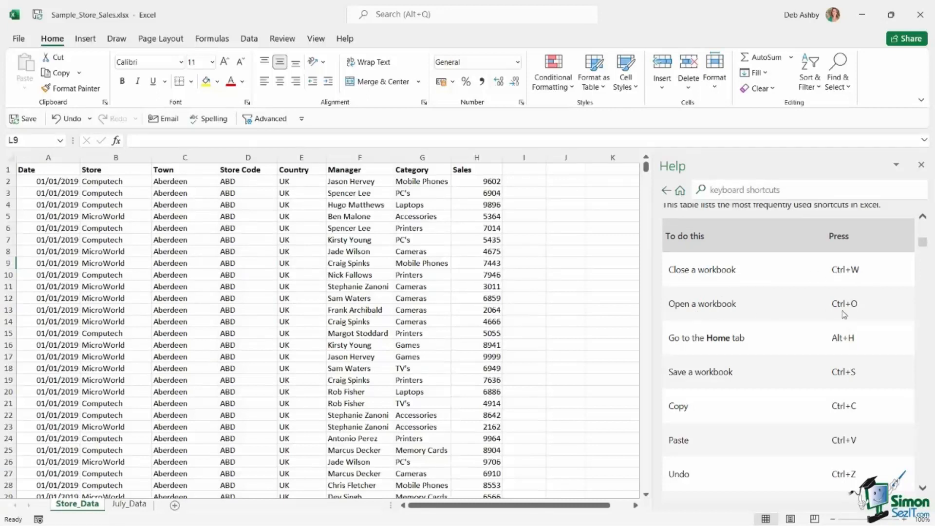
scroll(820, 319, "down", 1)
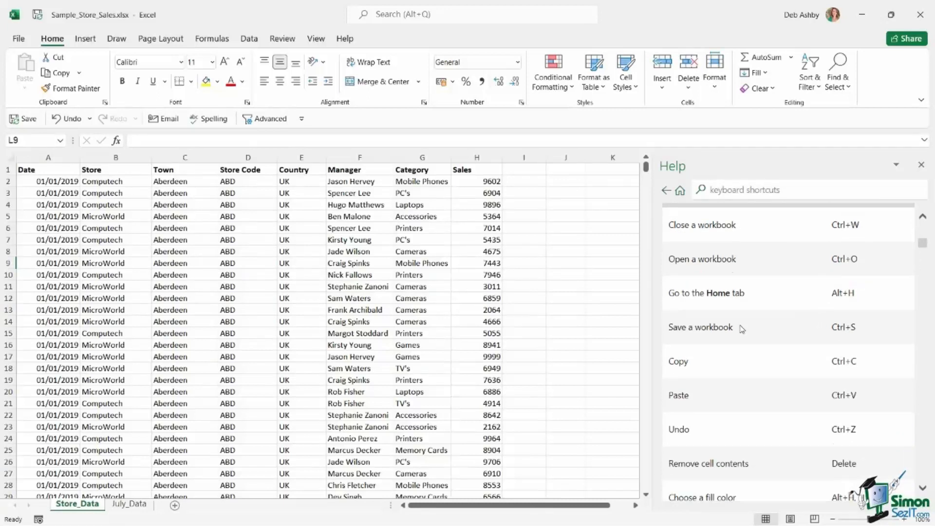
scroll(795, 323, "down", 2)
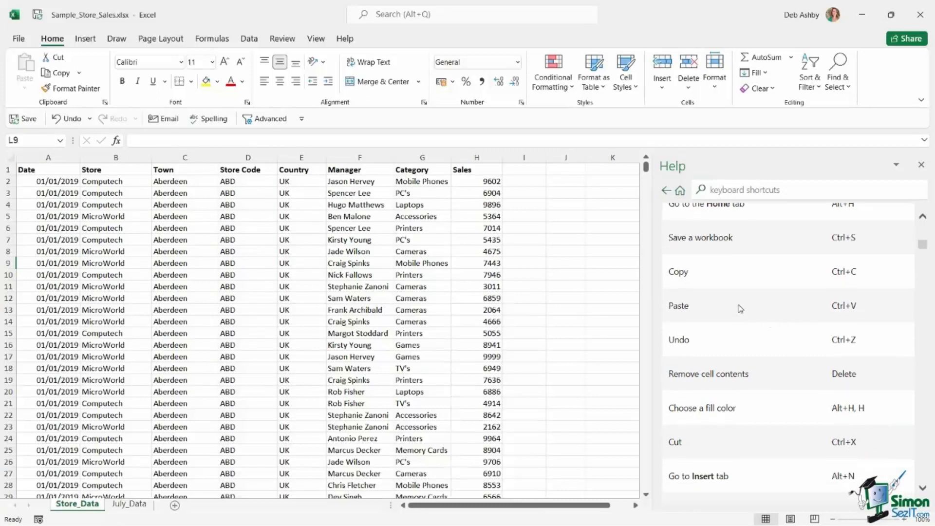
scroll(789, 324, "down", 1)
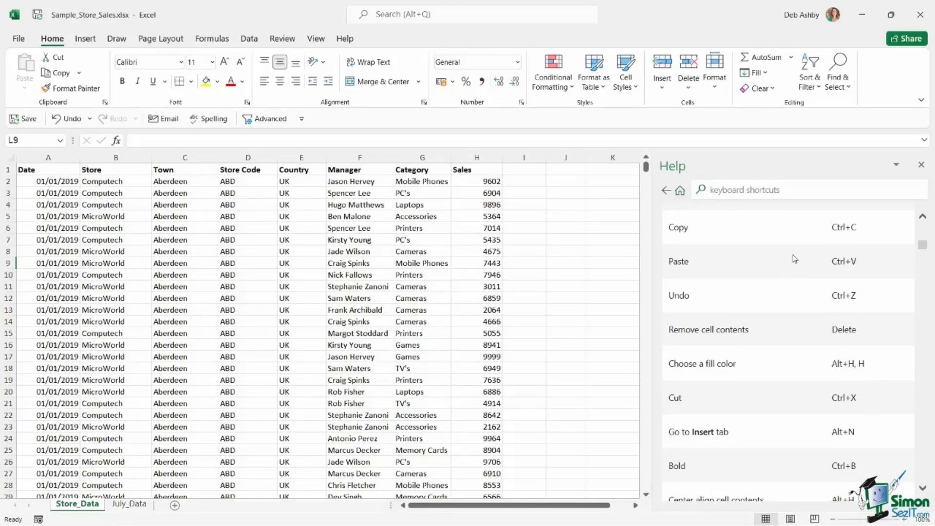
left_click(921, 165)
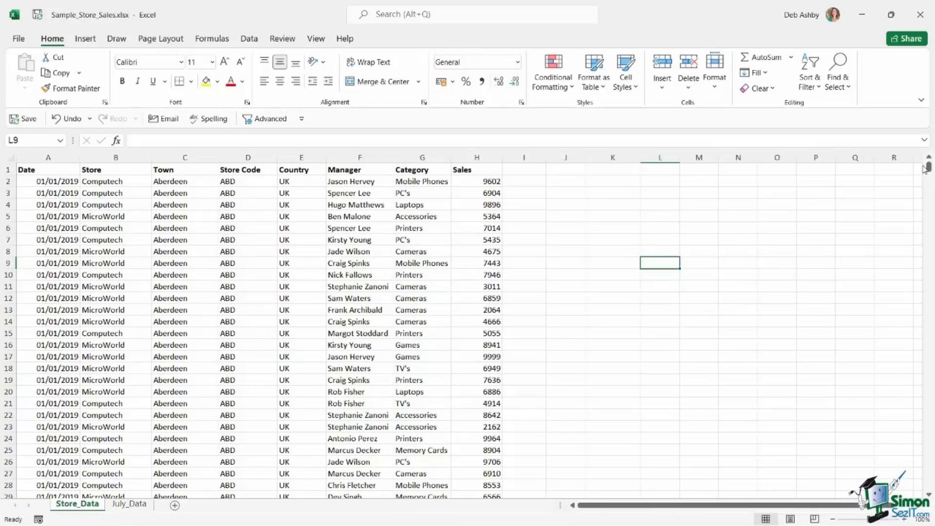
left_click(691, 231)
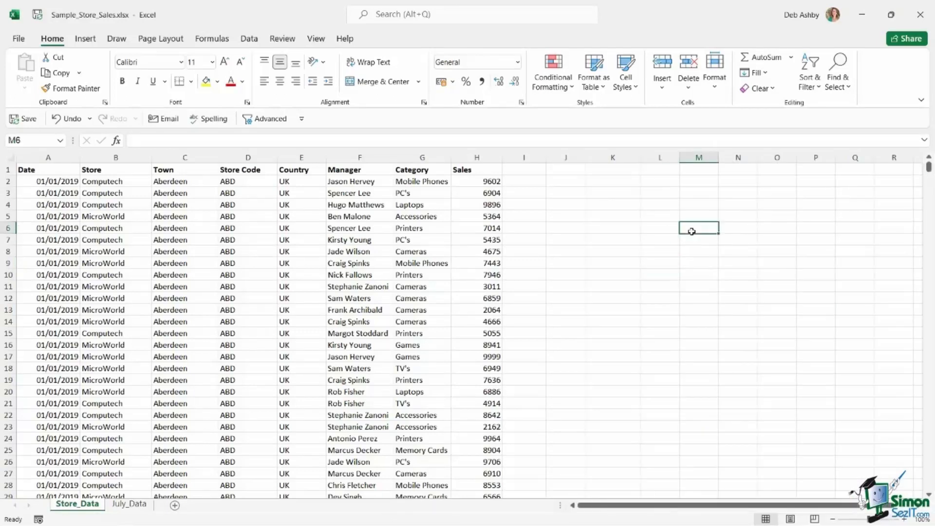